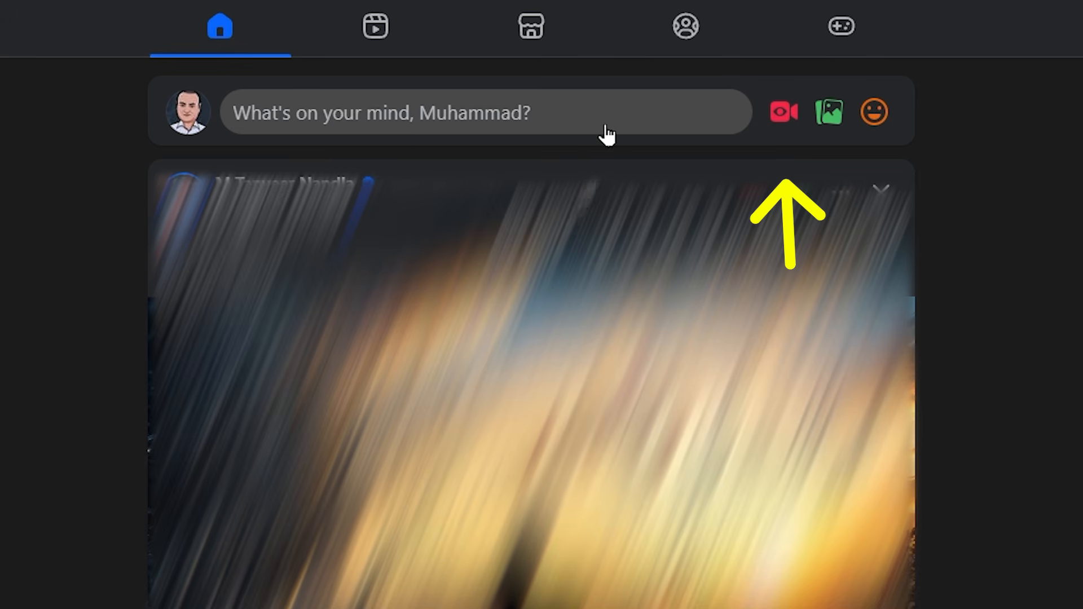
Step: Start setting up a live video from the Facebook home feed and allow the site to use the camera and microphone
{"action": "left_click", "coordinate": [779, 113]}
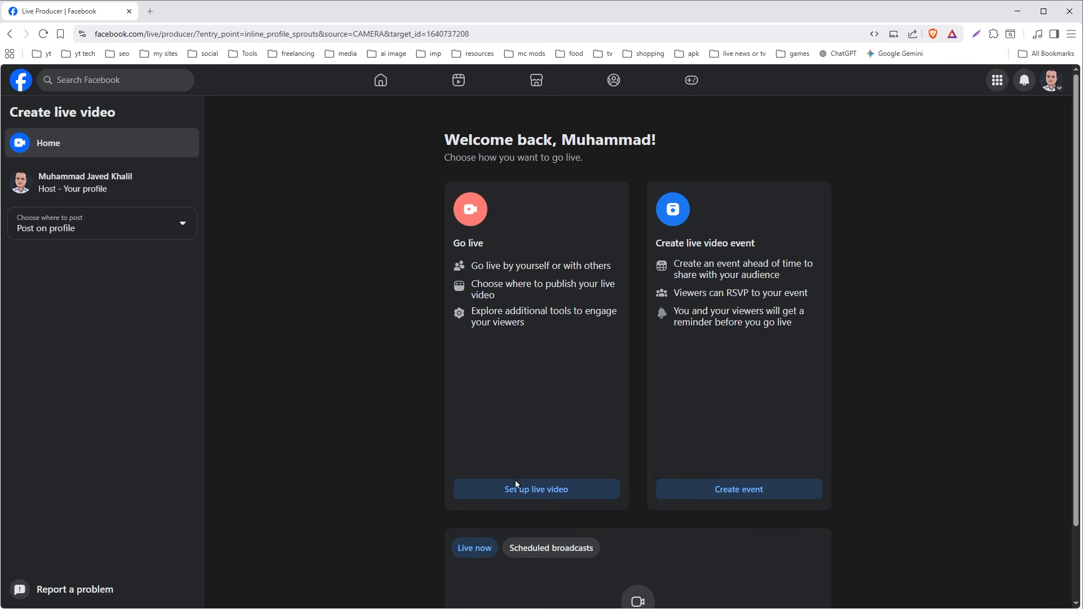
{"action": "left_click", "coordinate": [526, 490]}
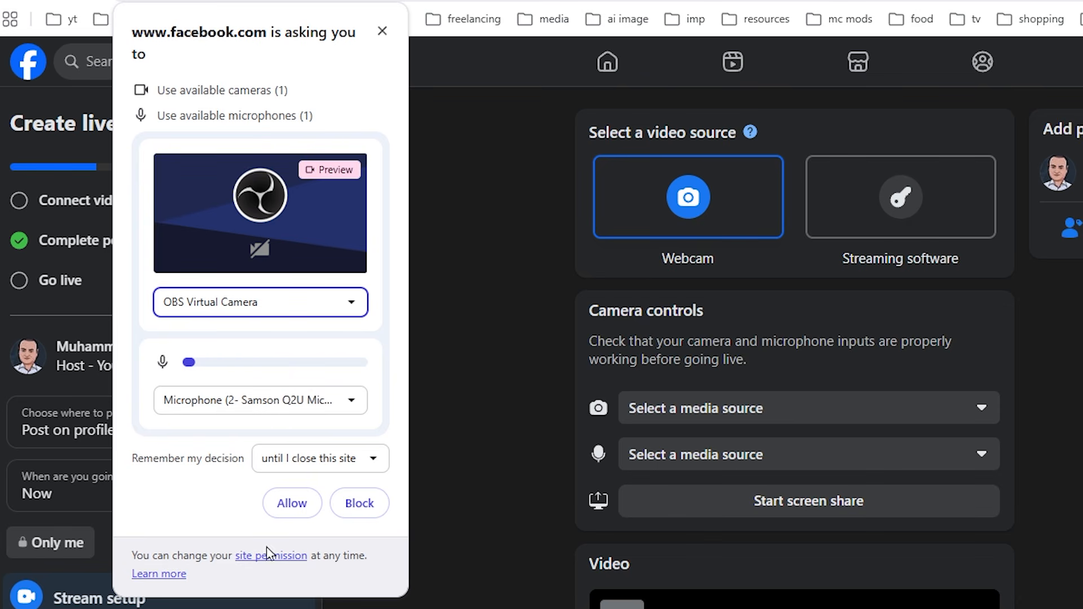
{"action": "left_click", "coordinate": [288, 510]}
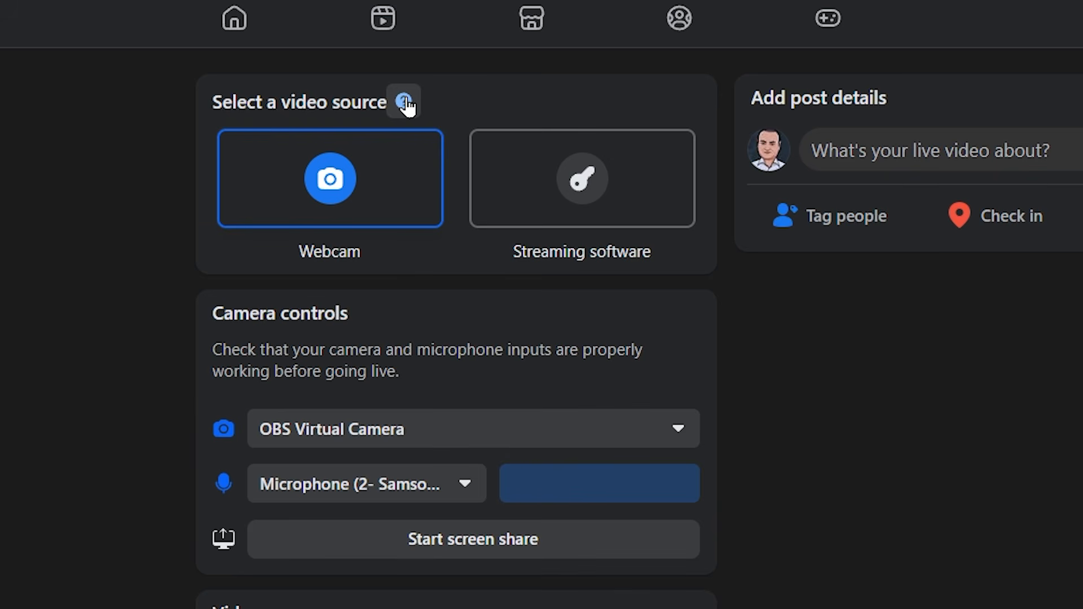
Step: Choose Streaming software as the video source and copy the stream key
{"action": "left_click", "coordinate": [605, 193]}
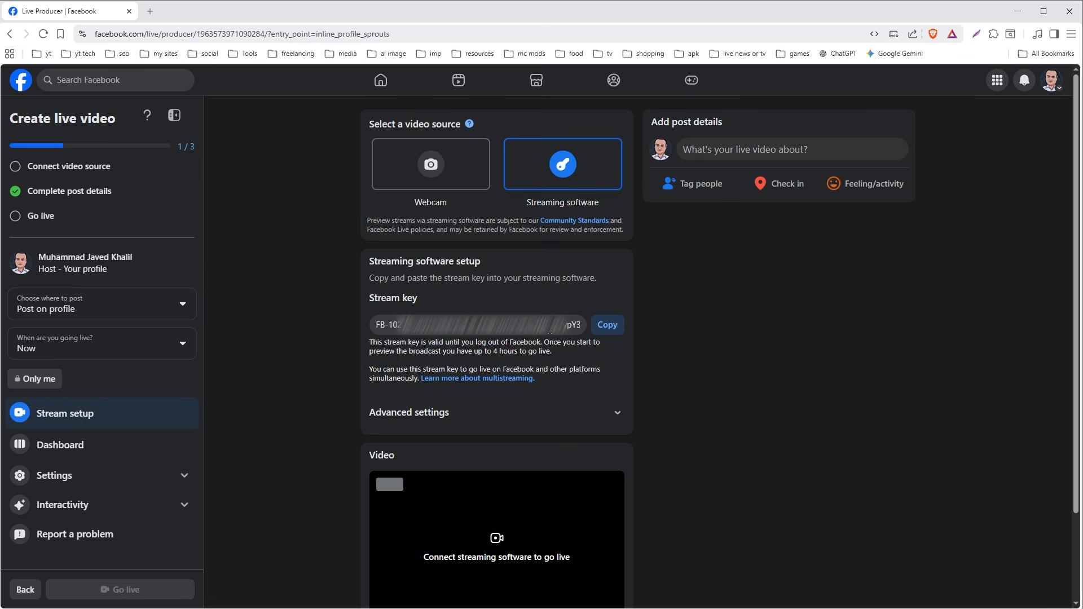
{"action": "left_click", "coordinate": [607, 331]}
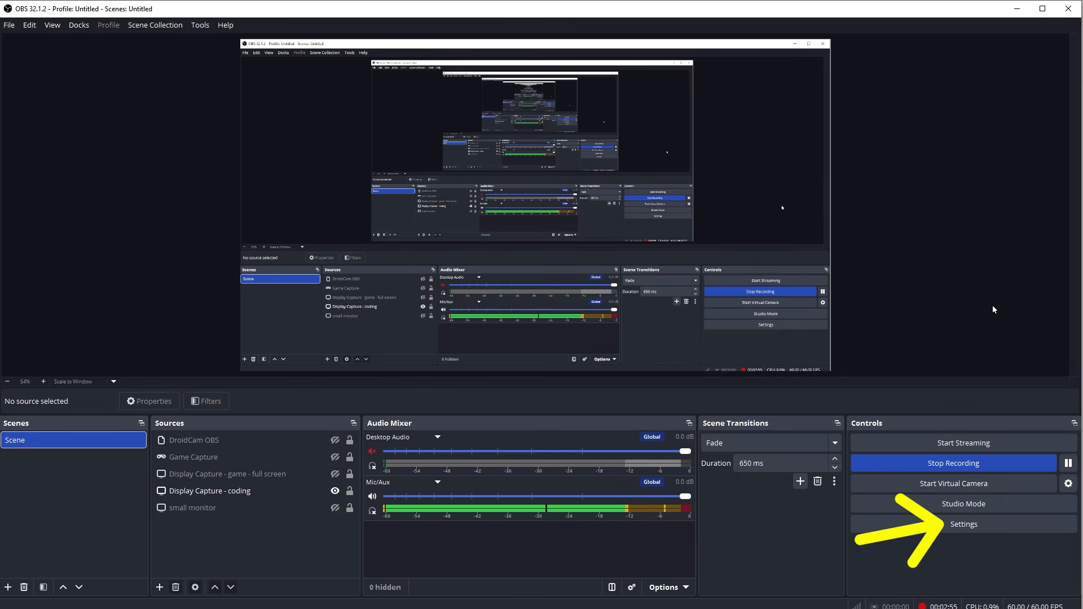
Step: In OBS, set the streaming service to Facebook Live, paste the copied stream key into the Stream Key field and save the settings
{"action": "left_click", "coordinate": [953, 524]}
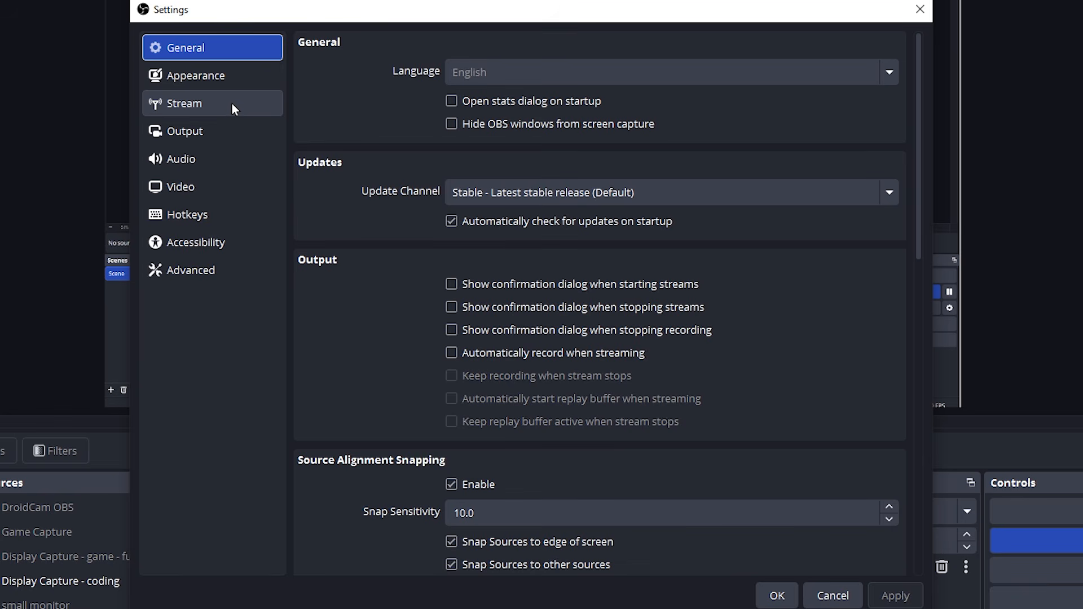
{"action": "left_click", "coordinate": [231, 103]}
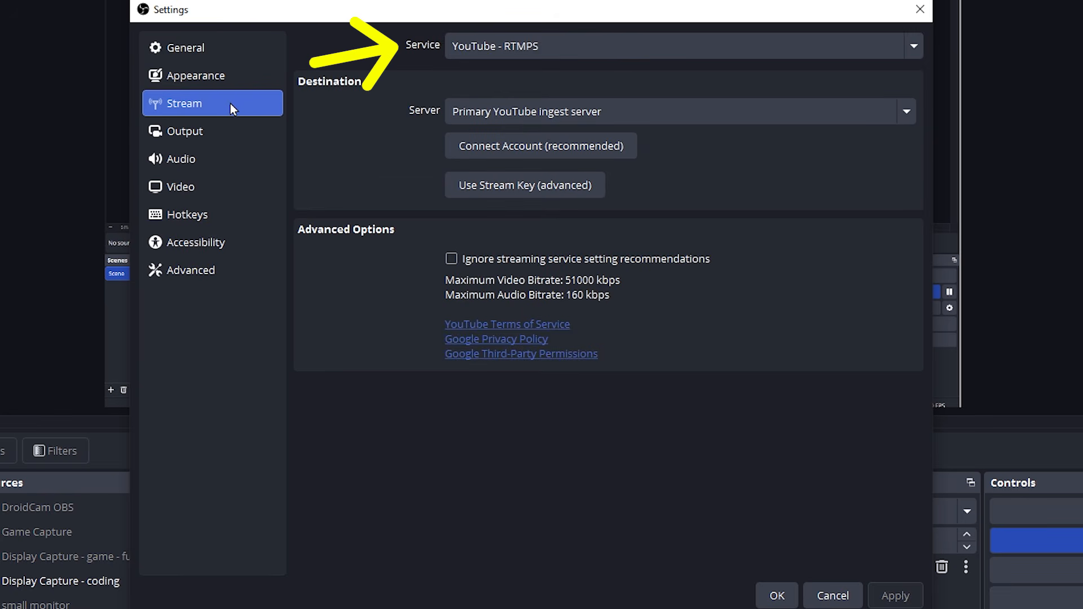
{"action": "left_click", "coordinate": [589, 46]}
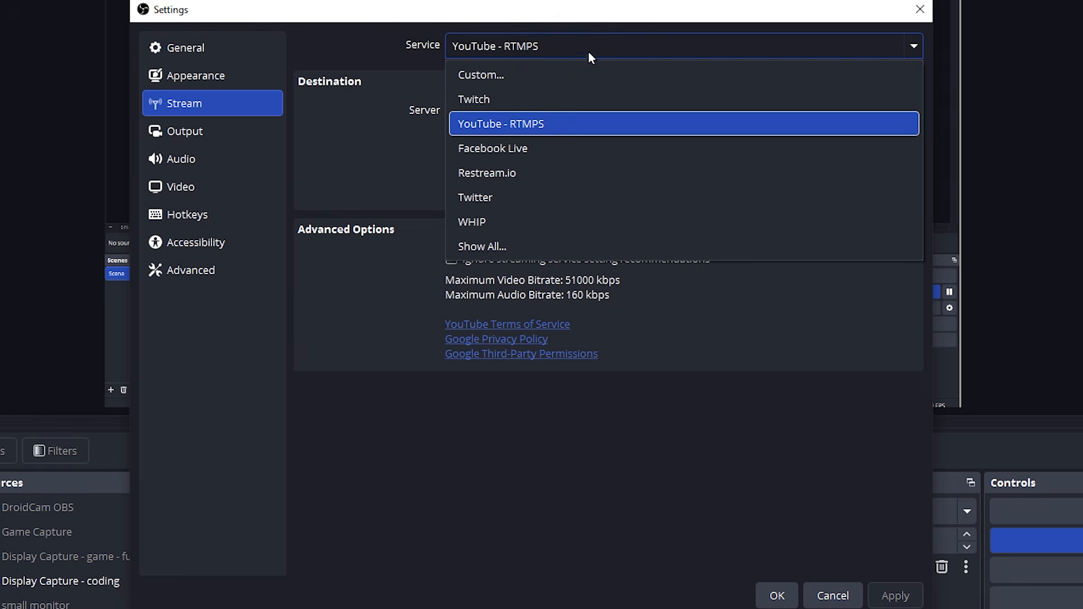
{"action": "left_click", "coordinate": [581, 143]}
{"action": "left_click", "coordinate": [583, 145]}
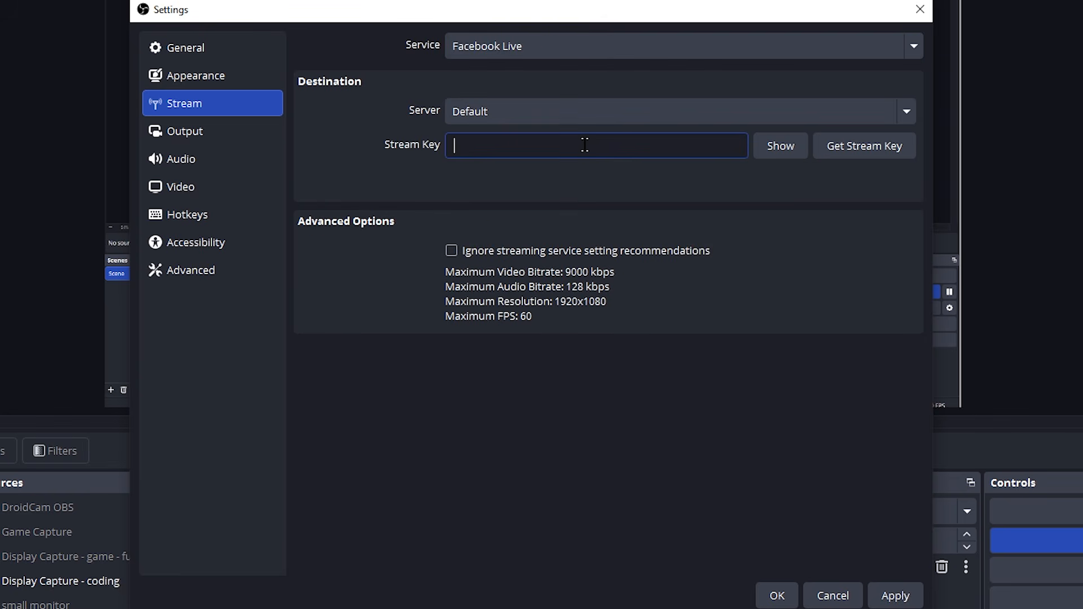
{"action": "key", "text": "ctrl+v"}
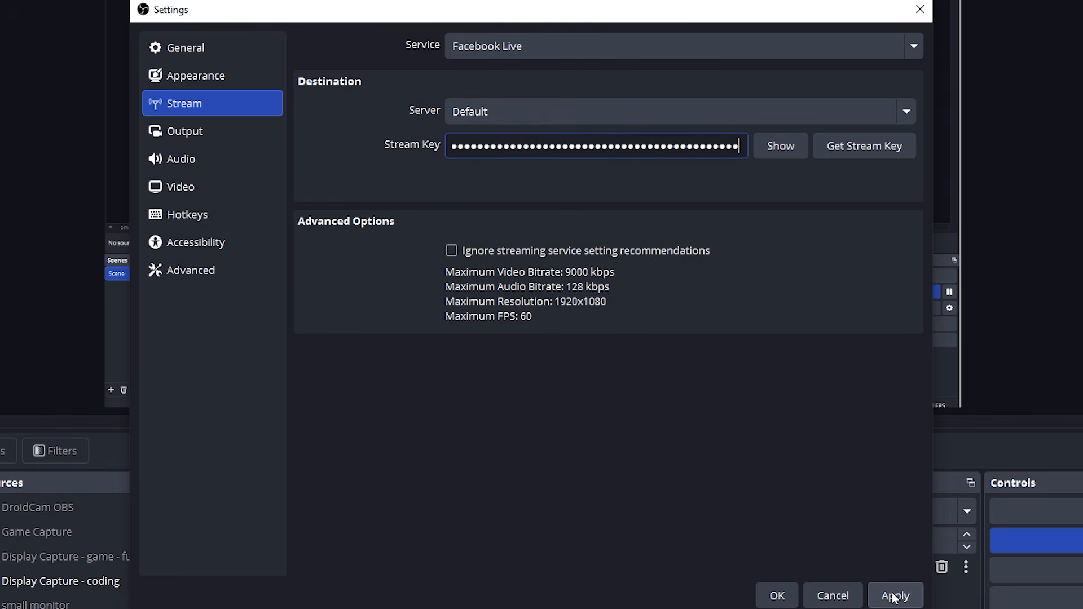
{"action": "left_click", "coordinate": [777, 597]}
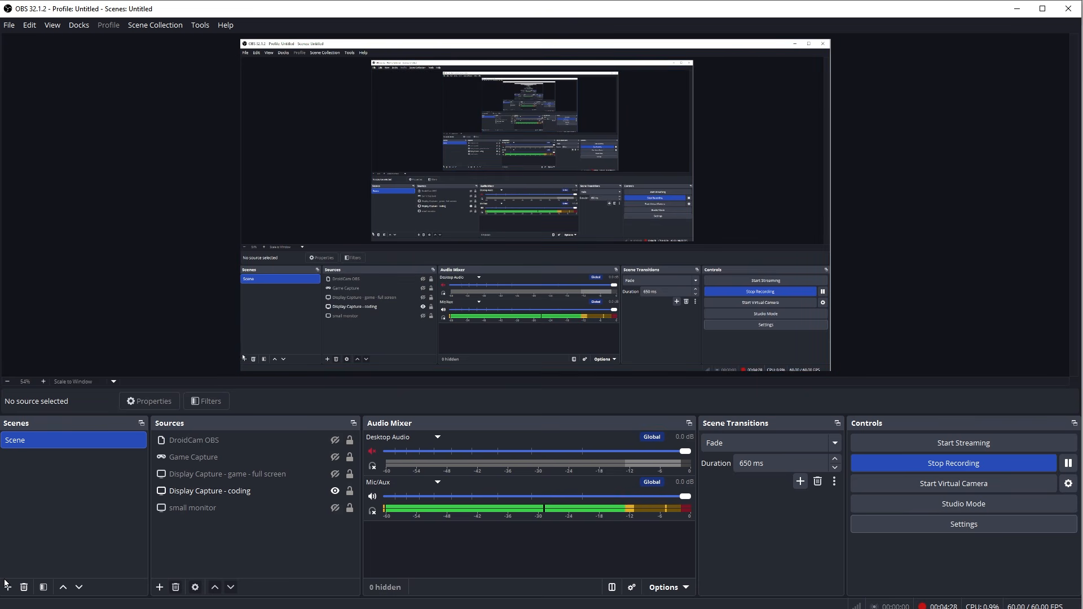
{"action": "left_click", "coordinate": [8, 587]}
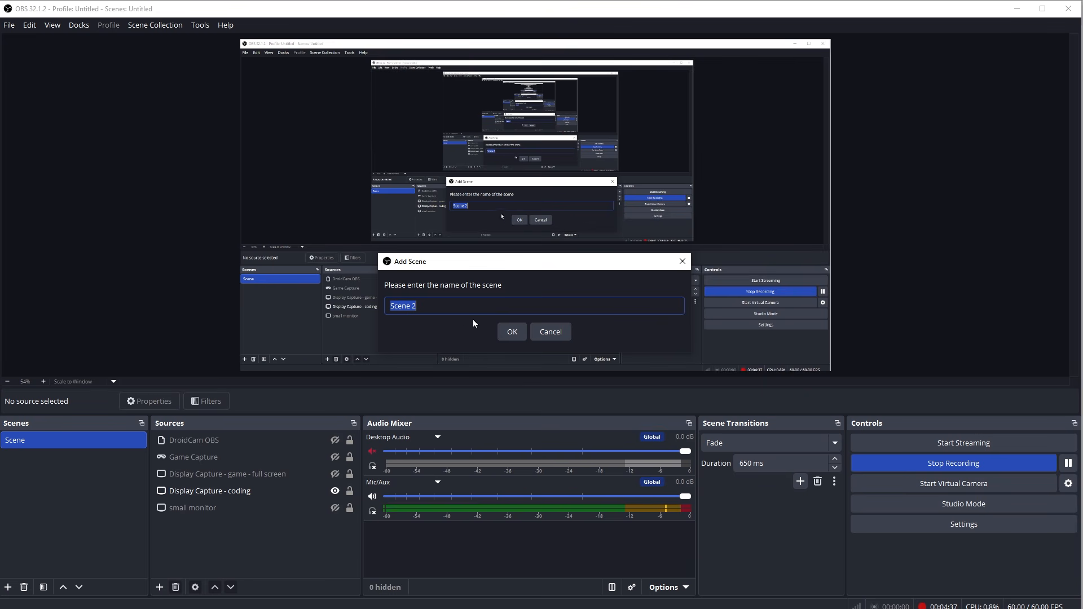
{"action": "left_click", "coordinate": [546, 333]}
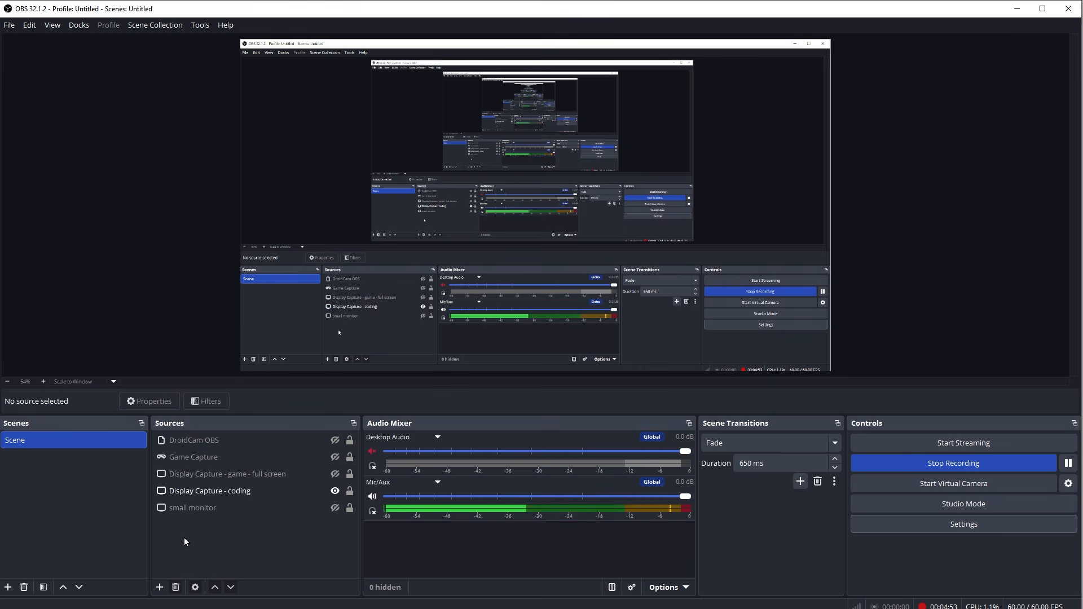
{"action": "left_click", "coordinate": [158, 591]}
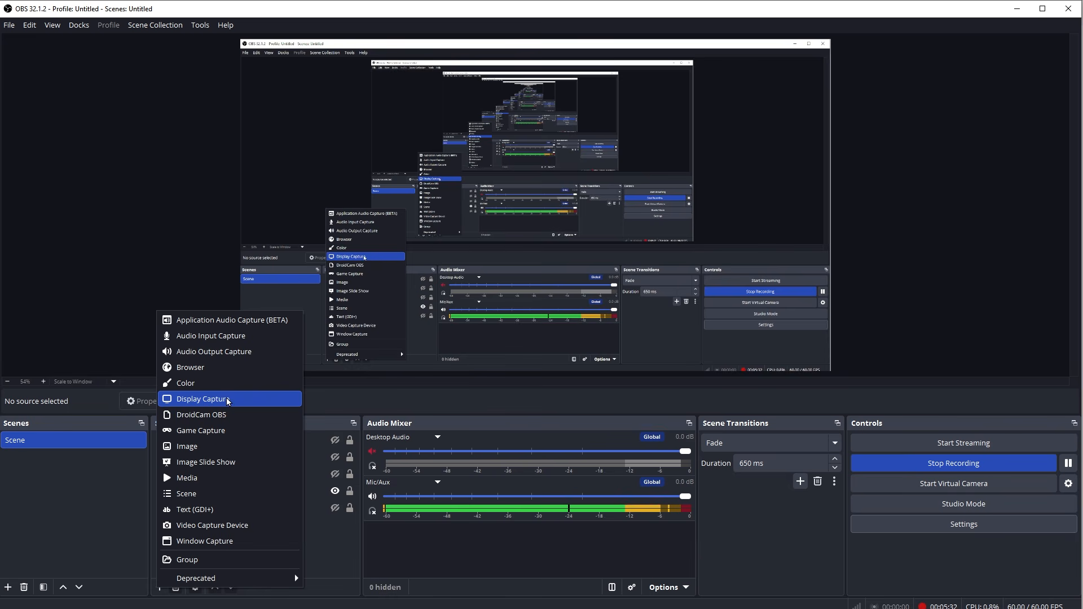
{"action": "key", "text": "Escape"}
Step: Select the "Display Capture - coding" source for the primary monitor and start streaming
{"action": "left_click", "coordinate": [290, 492]}
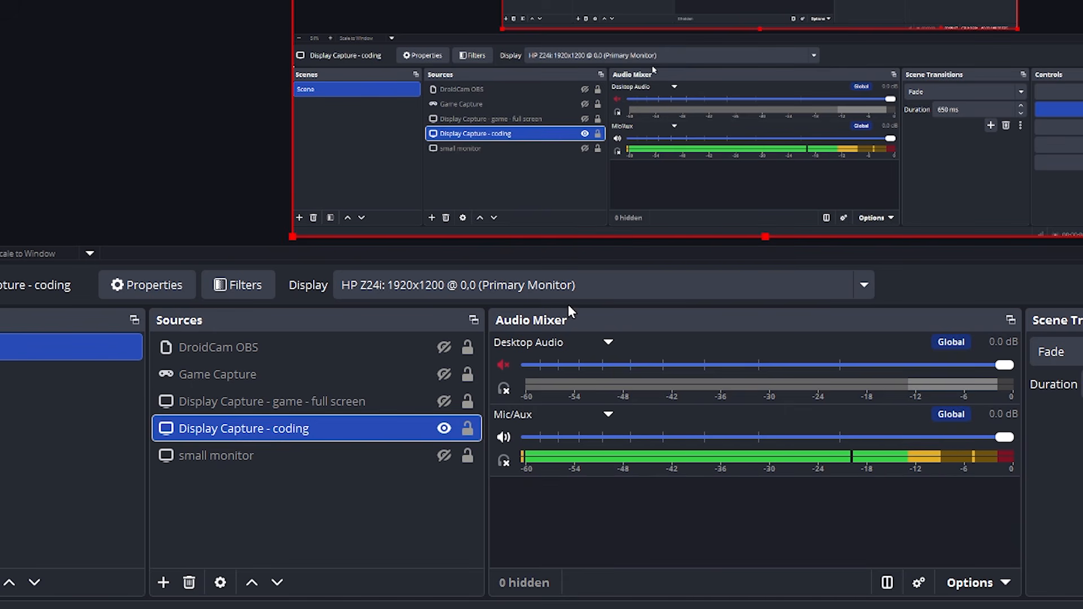
{"action": "left_click", "coordinate": [601, 290]}
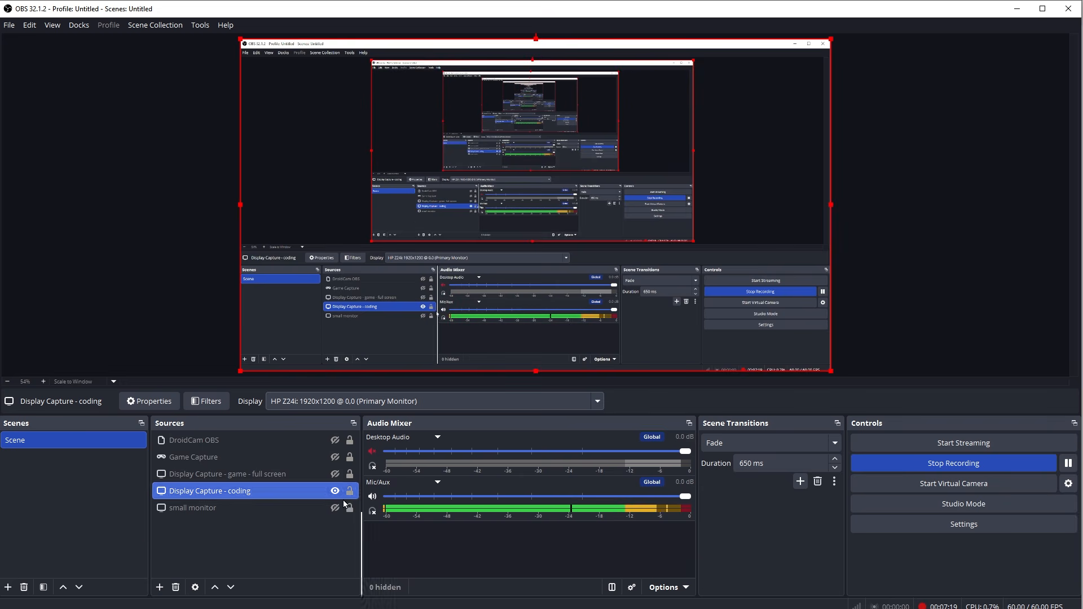
{"action": "left_click", "coordinate": [920, 443]}
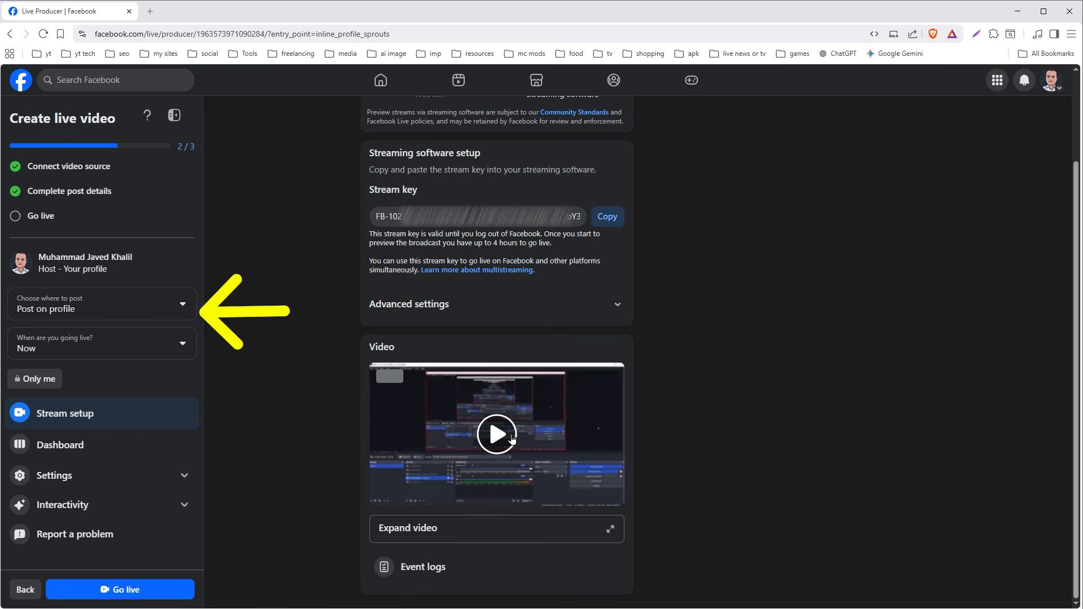
Step: In Facebook Live Producer, check the posting destination and timing options, and save Only me as the live video's audience
{"action": "left_click", "coordinate": [182, 304]}
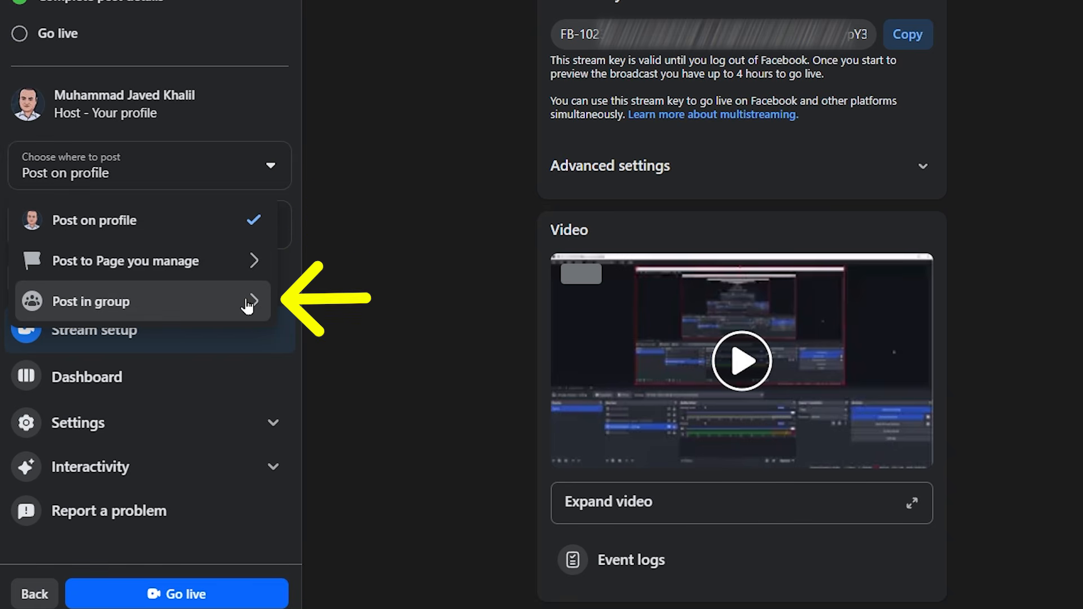
{"action": "left_click", "coordinate": [416, 155]}
{"action": "left_click", "coordinate": [263, 229]}
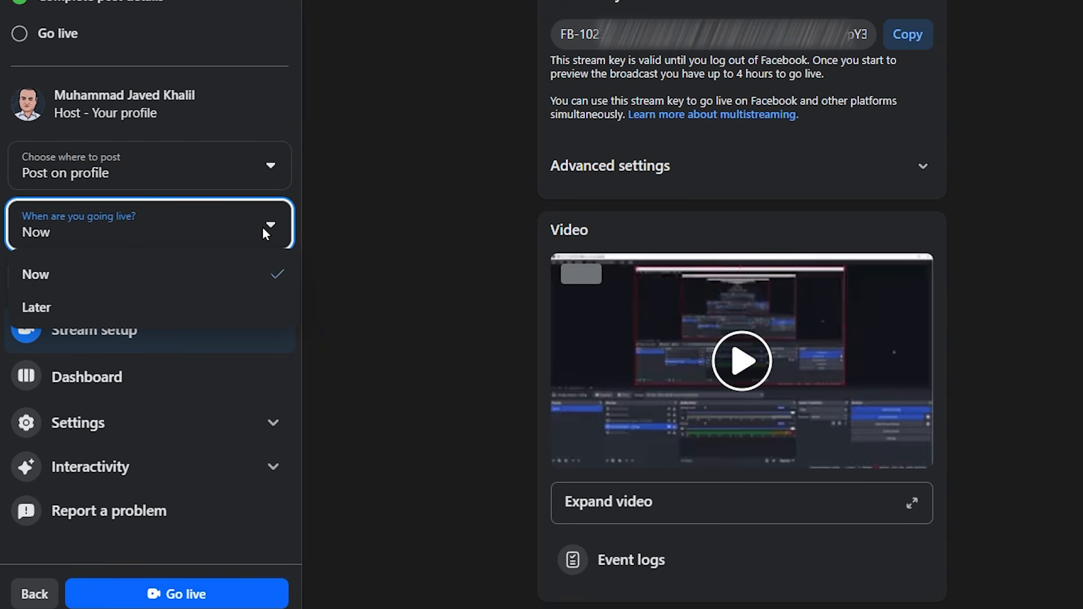
{"action": "left_click", "coordinate": [403, 304]}
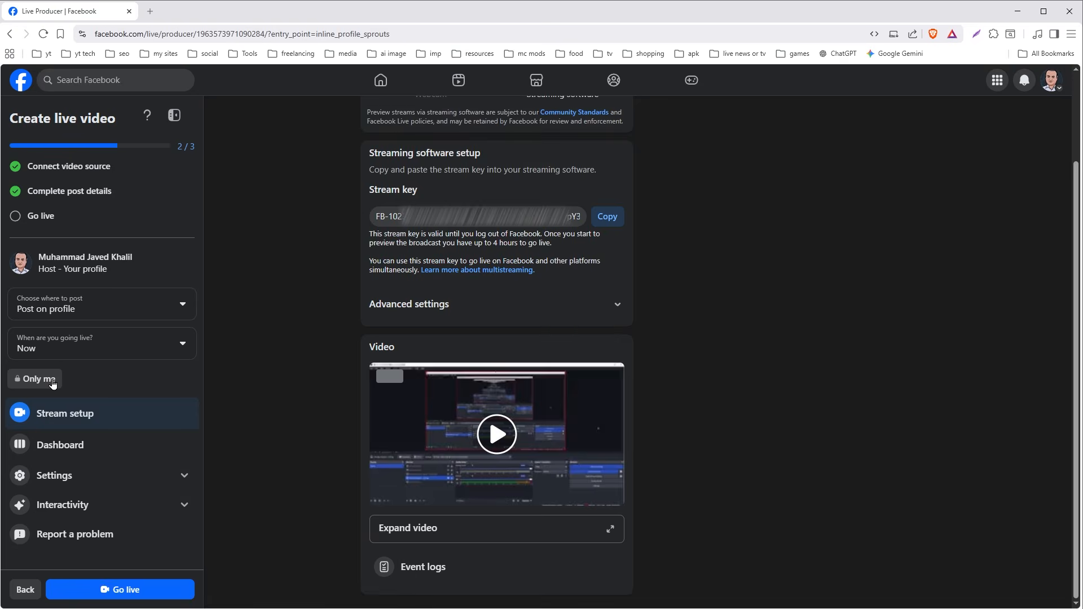
{"action": "left_click", "coordinate": [73, 285]}
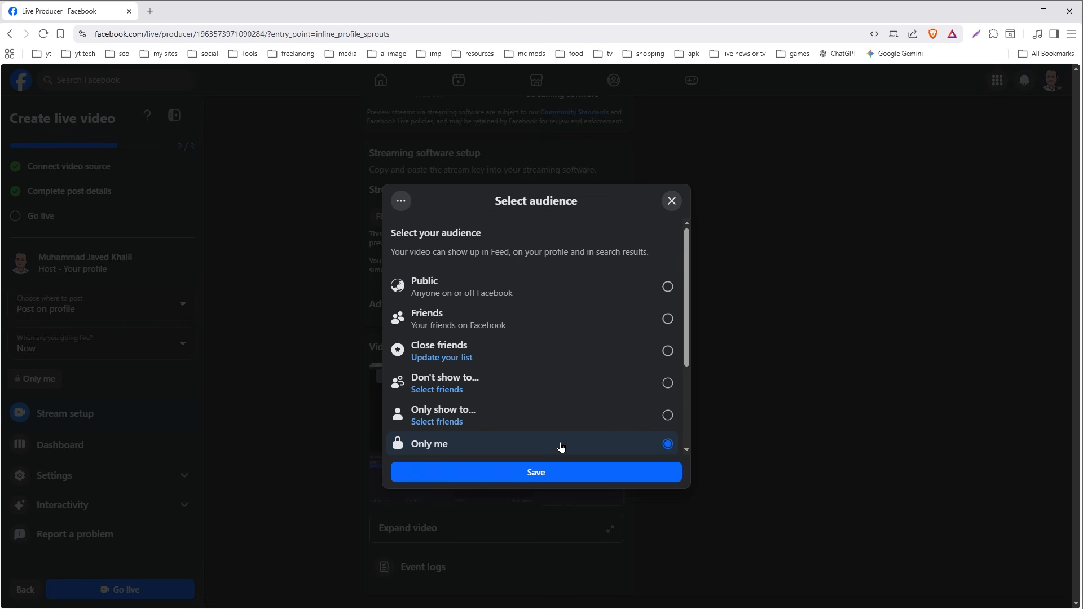
{"action": "left_click", "coordinate": [559, 477]}
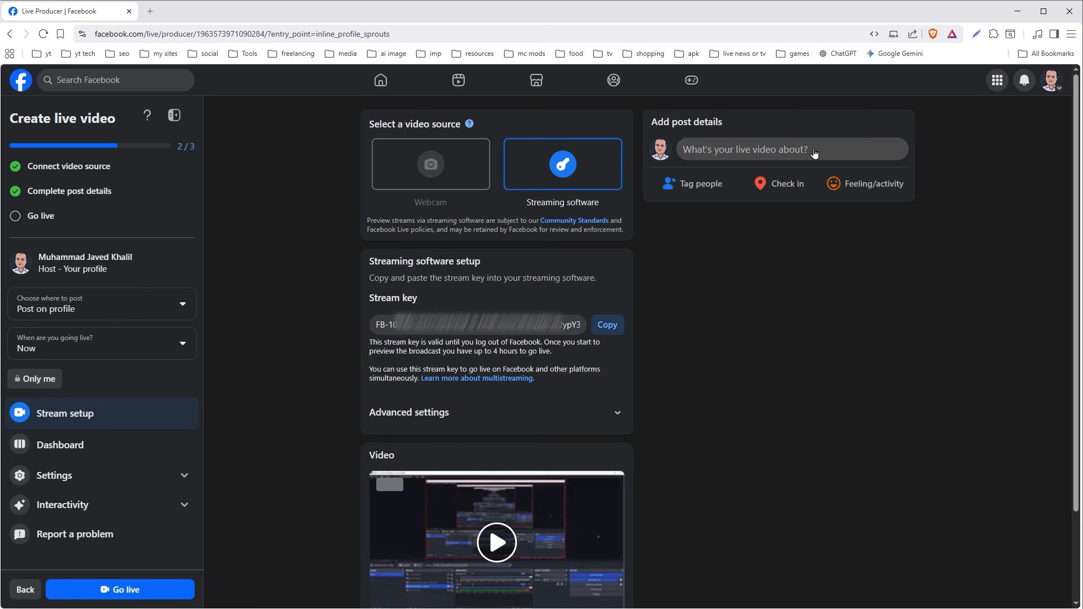
Step: Save the live video's post with the title "Test Stream" and go live
{"action": "left_click", "coordinate": [814, 151]}
{"action": "left_click", "coordinate": [577, 338]}
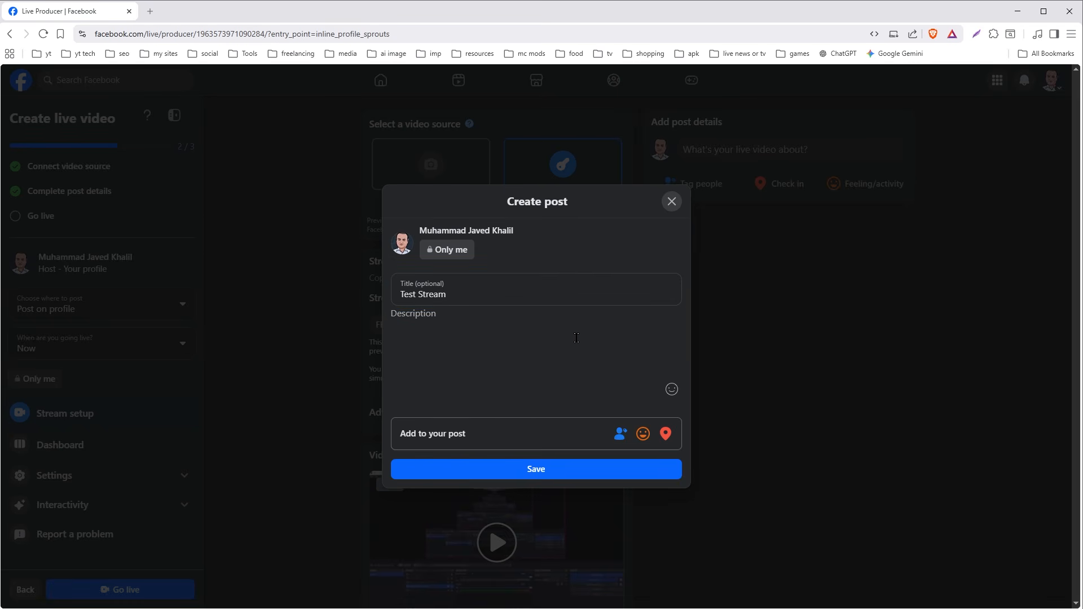
{"action": "left_click", "coordinate": [582, 462]}
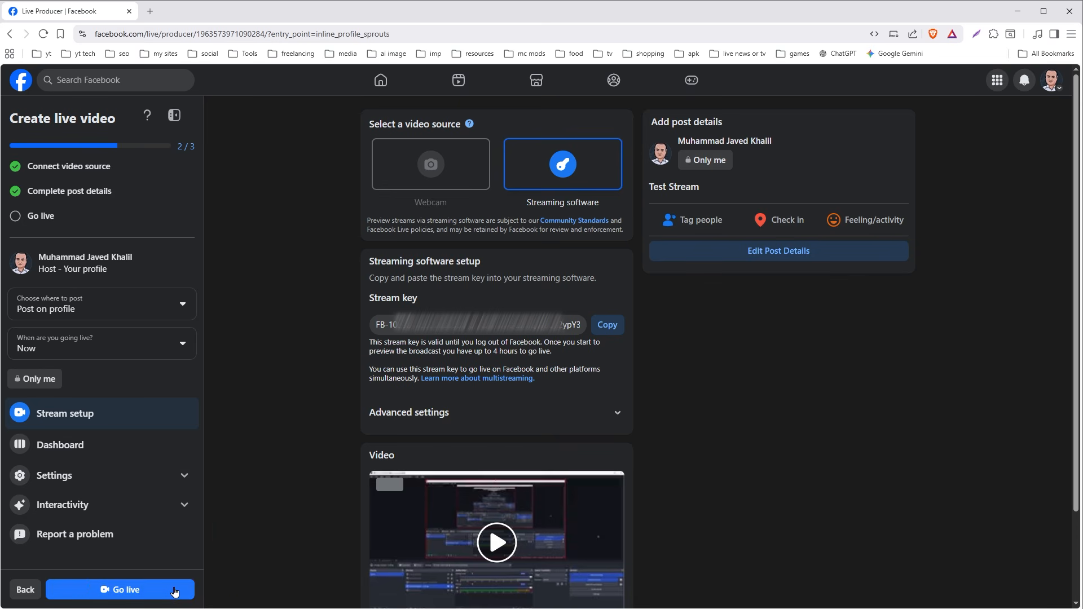
{"action": "left_click", "coordinate": [174, 590]}
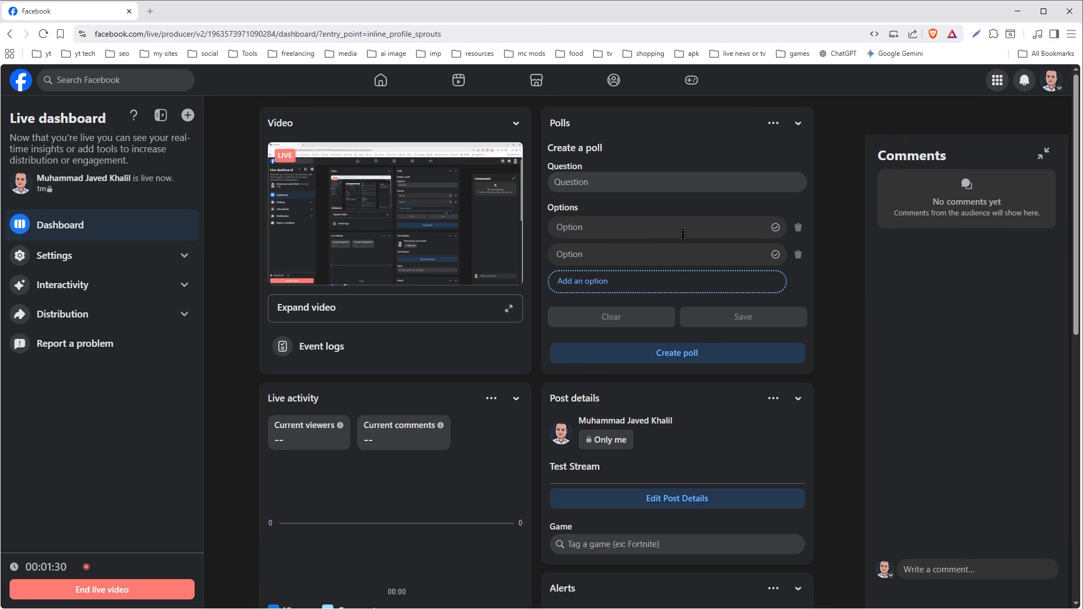
Step: End the live video on Facebook and stop streaming in OBS
{"action": "left_click", "coordinate": [139, 592]}
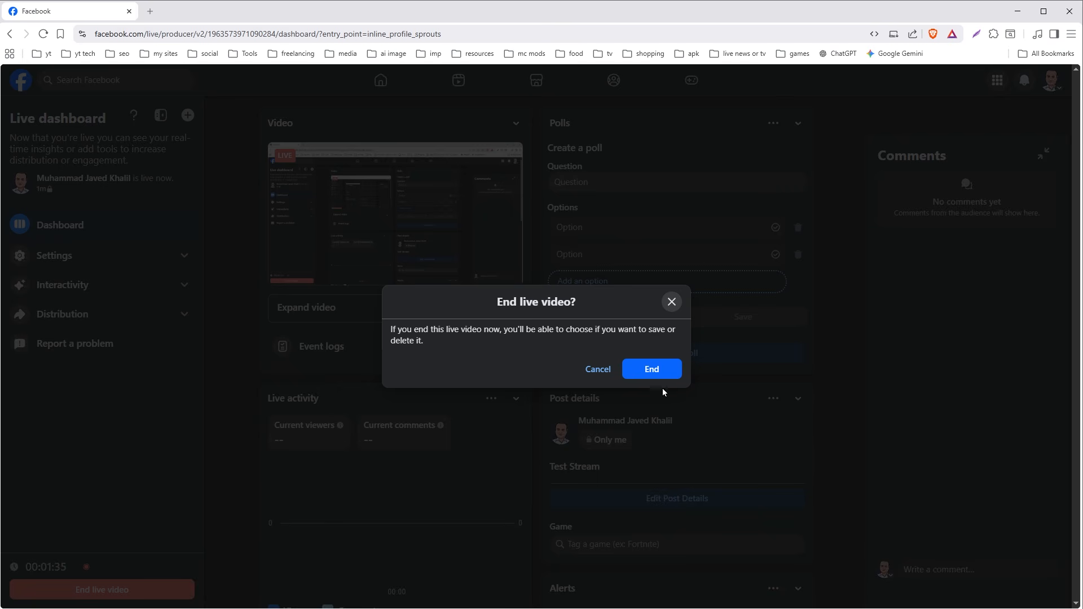
{"action": "left_click", "coordinate": [651, 370]}
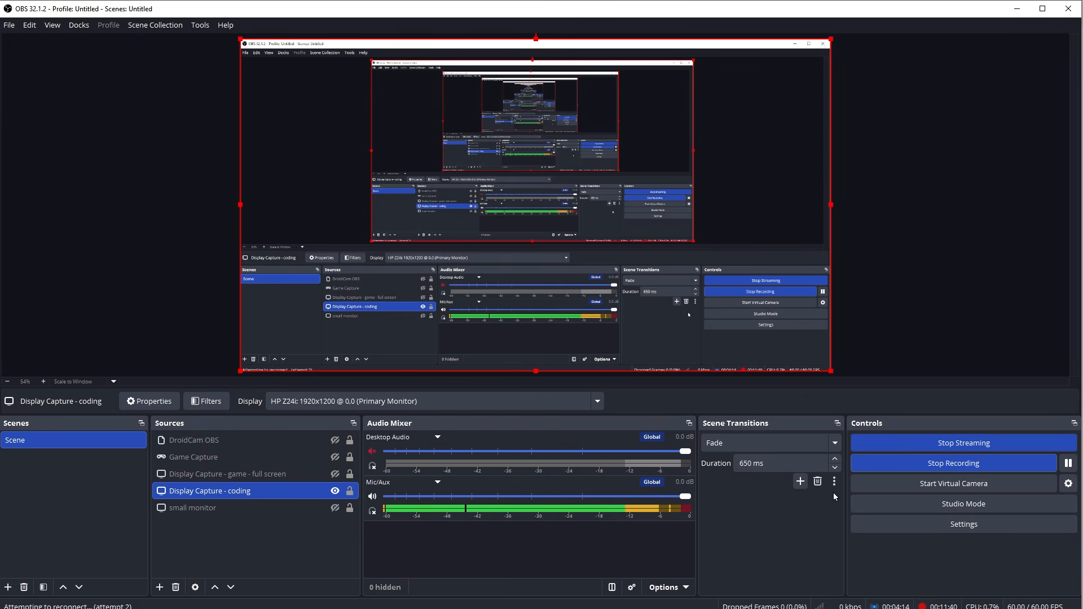
{"action": "left_click", "coordinate": [959, 443]}
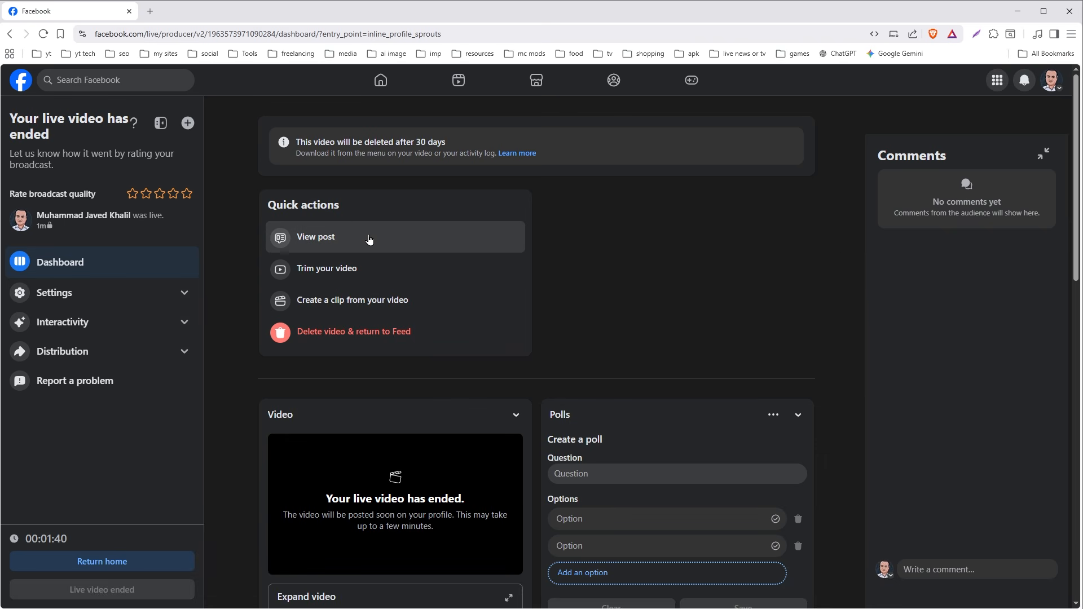
Step: Open the post of the ended live video on Facebook
{"action": "left_click", "coordinate": [349, 241]}
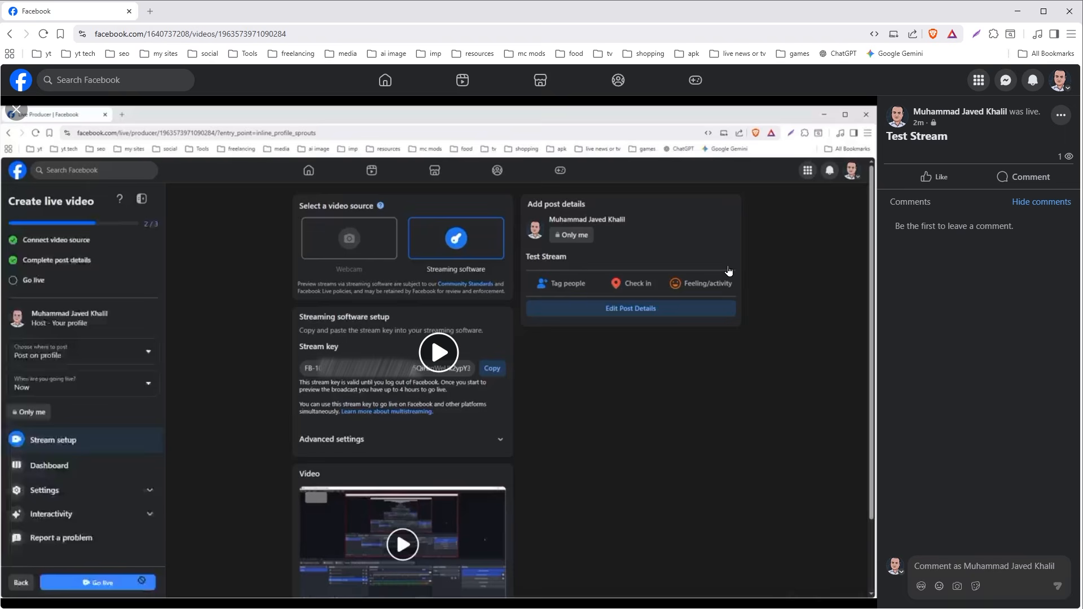